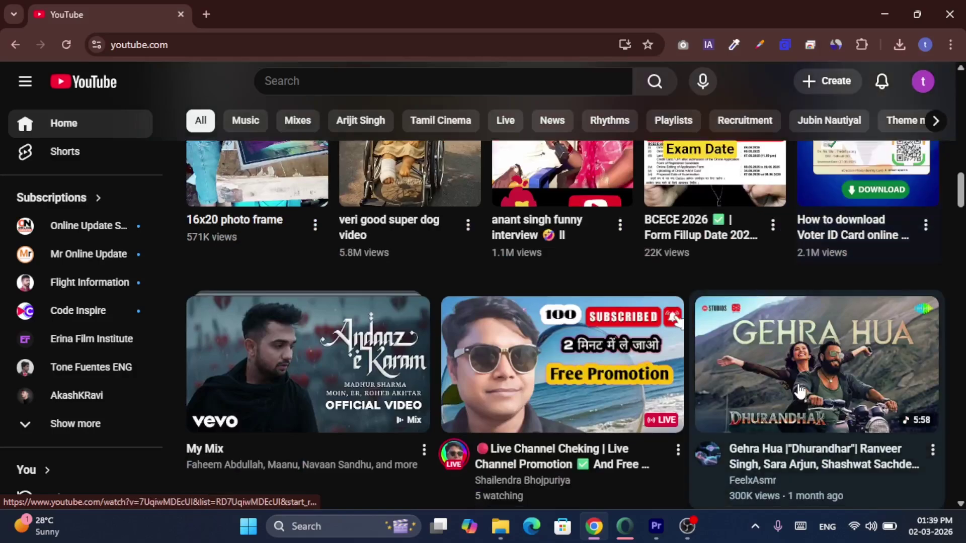
# Step: Browse the video thumbnails throughout the YouTube home feed
pyautogui.scroll(-7, 800, 390)
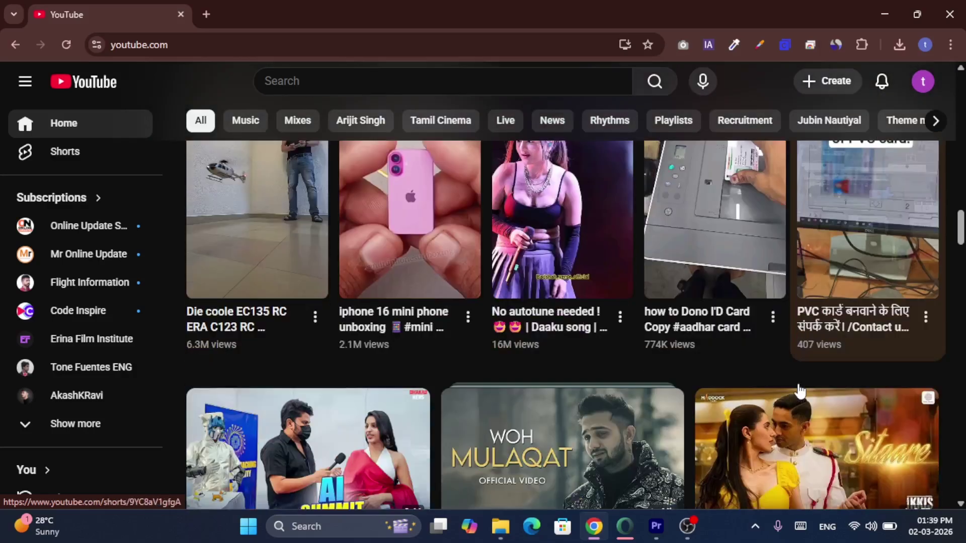
pyautogui.scroll(-3, 800, 390)
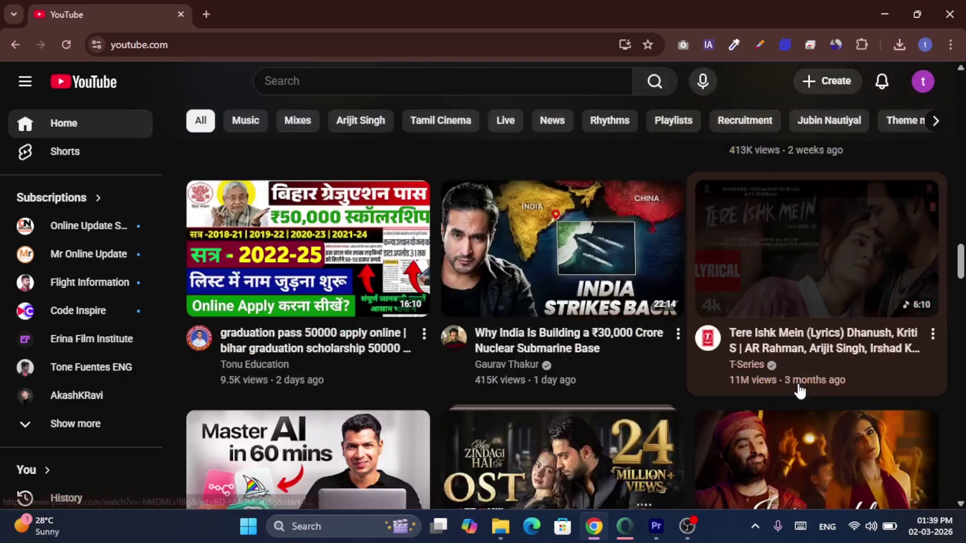
pyautogui.scroll(-5, 800, 391)
pyautogui.scroll(-4, 800, 392)
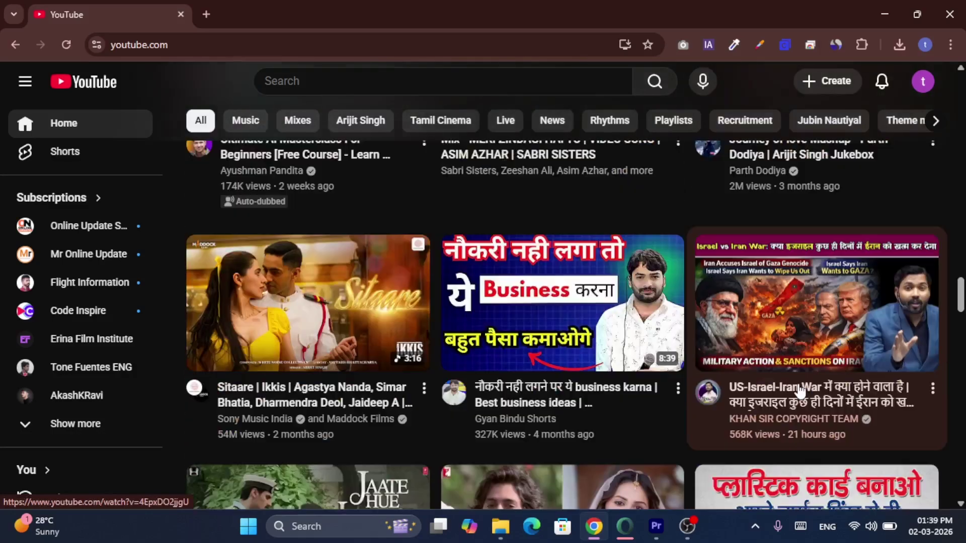
pyautogui.scroll(-8, 800, 391)
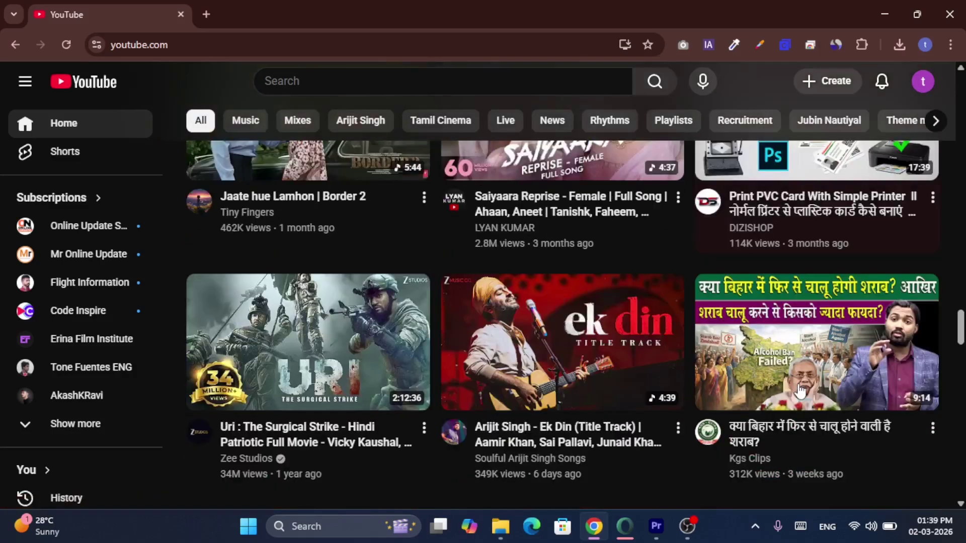
pyautogui.scroll(-9, 800, 391)
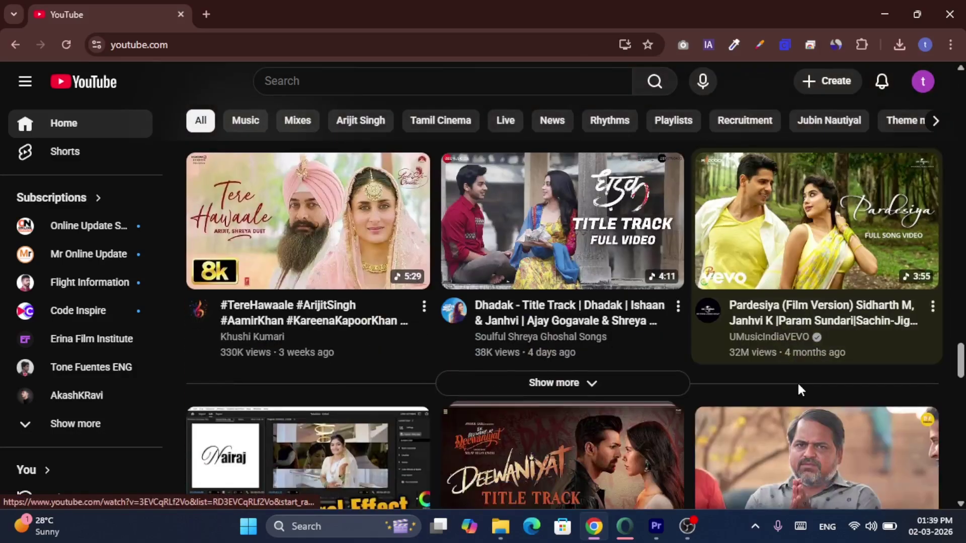
pyautogui.scroll(-4, 797, 388)
pyautogui.scroll(-6, 798, 383)
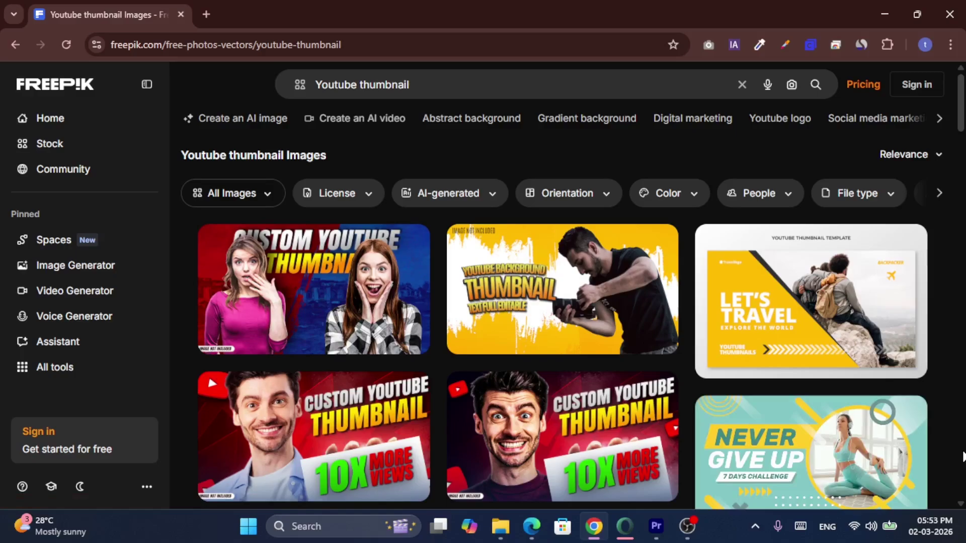
# Step: Look through the Freepik image results for "Youtube thumbnail" to review the available thumbnail designs
pyautogui.scroll(-8, 963, 456)
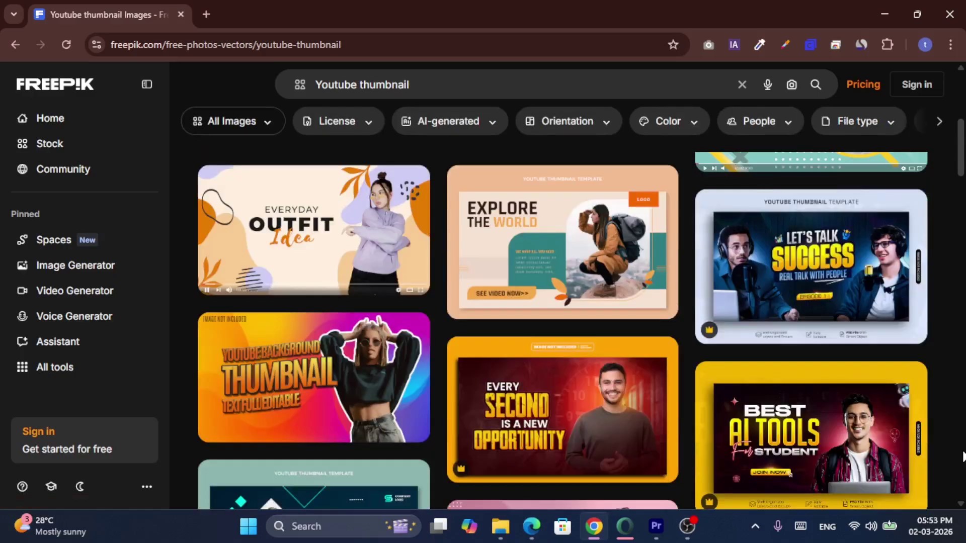
pyautogui.scroll(-8, 964, 457)
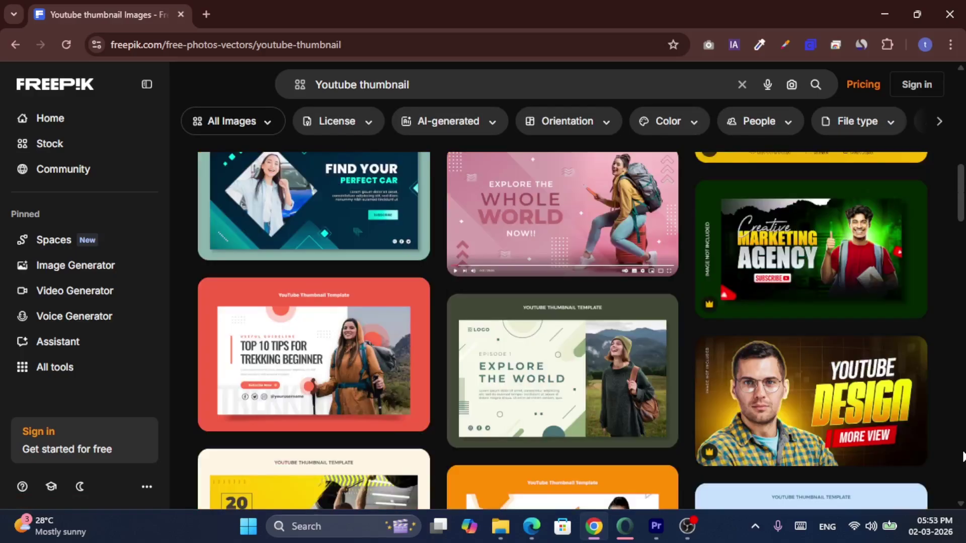
pyautogui.scroll(-7, 963, 456)
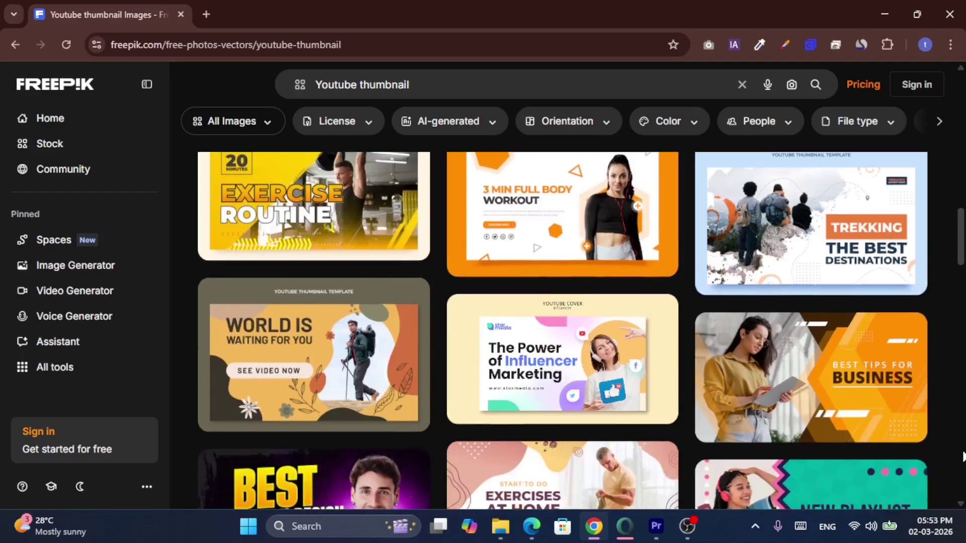
pyautogui.scroll(-4, 963, 456)
pyautogui.scroll(-9, 964, 456)
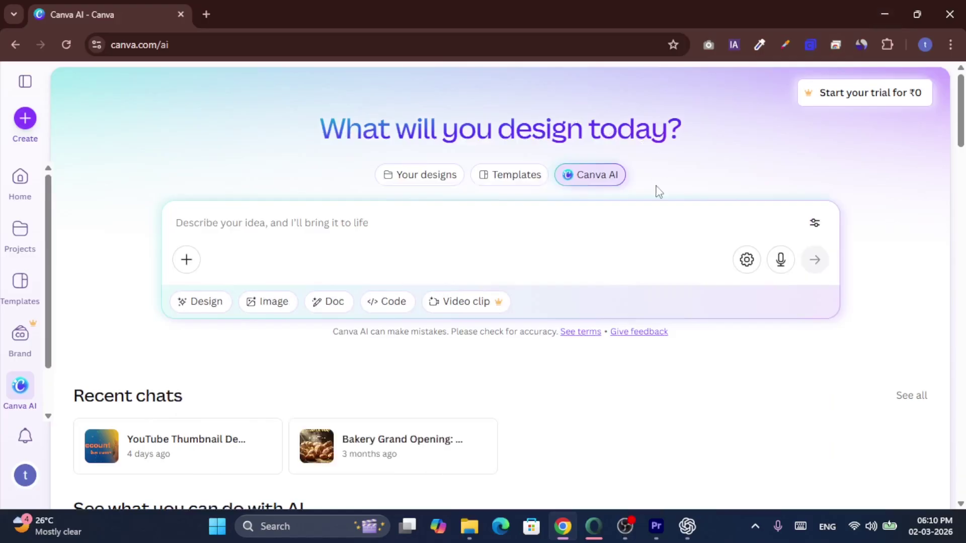
# Step: Look through the example design, image, video, code and writing ideas on the Canva AI page
pyautogui.scroll(-7, 657, 191)
pyautogui.scroll(-4, 658, 192)
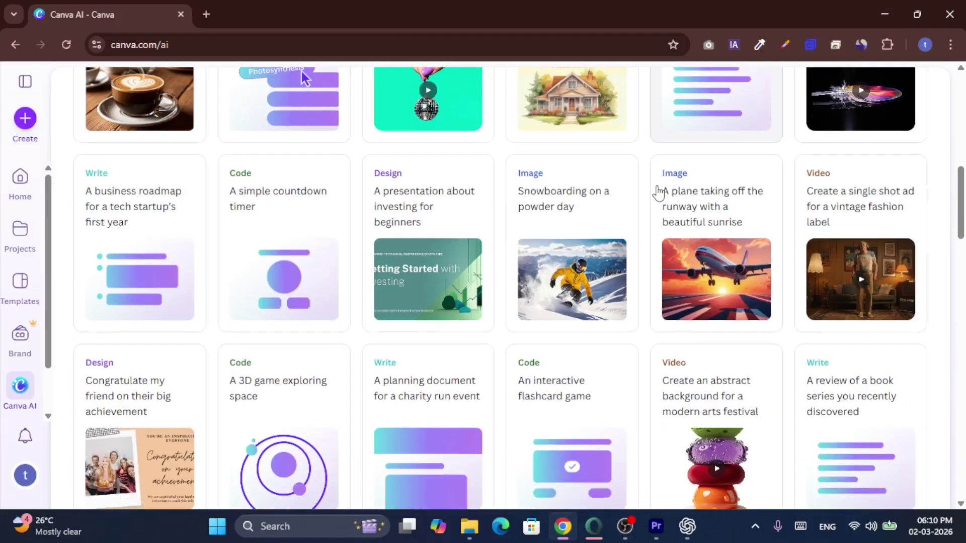
pyautogui.scroll(-15, 657, 192)
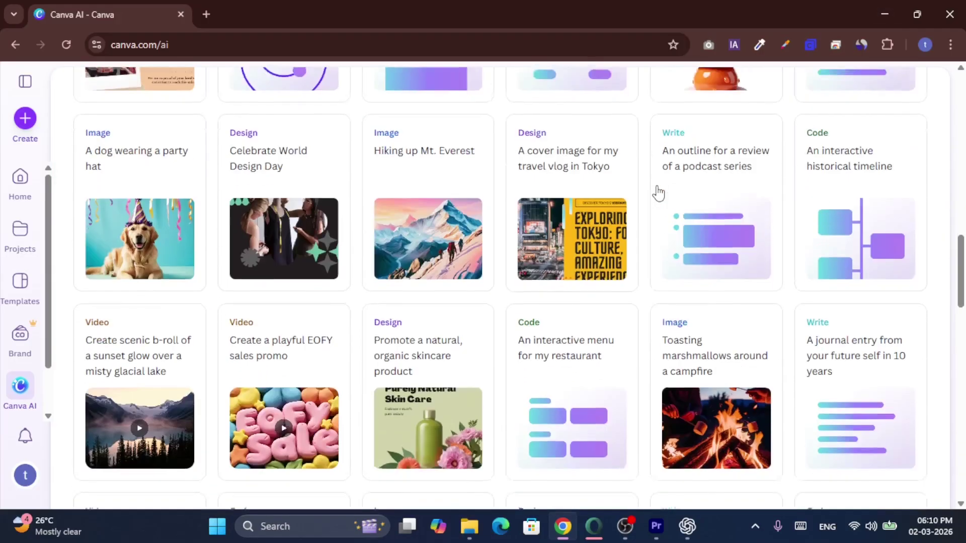
pyautogui.scroll(-15, 657, 192)
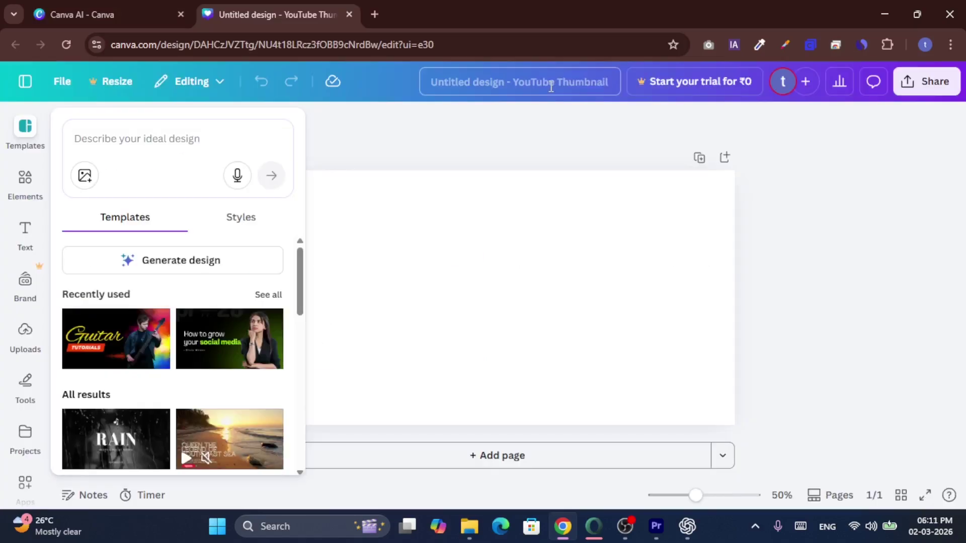
# Step: Apply the Beige & Red Typography Simple Music Channel YouTube Thumbnail template to the blank Canva design
pyautogui.scroll(-3, 203, 392)
pyautogui.scroll(-1, 204, 392)
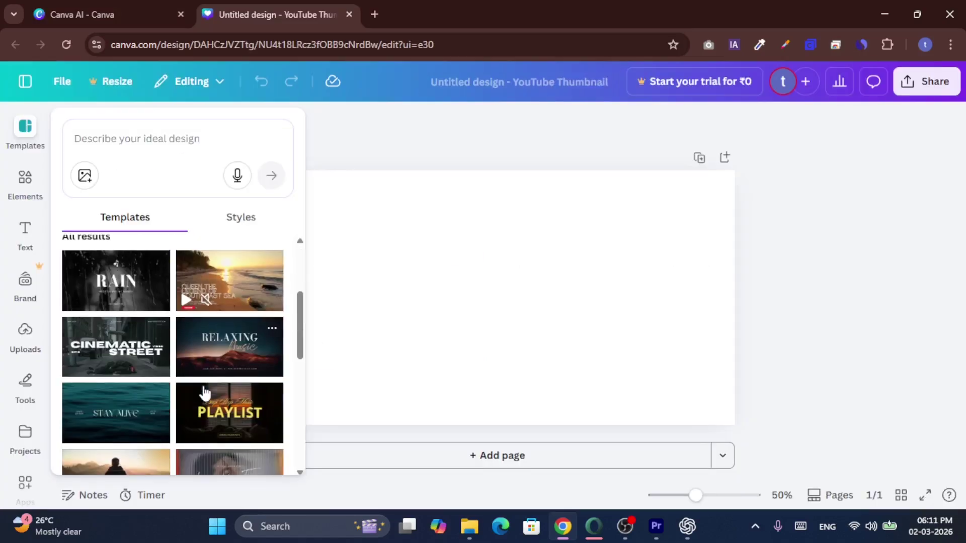
pyautogui.scroll(-6, 204, 392)
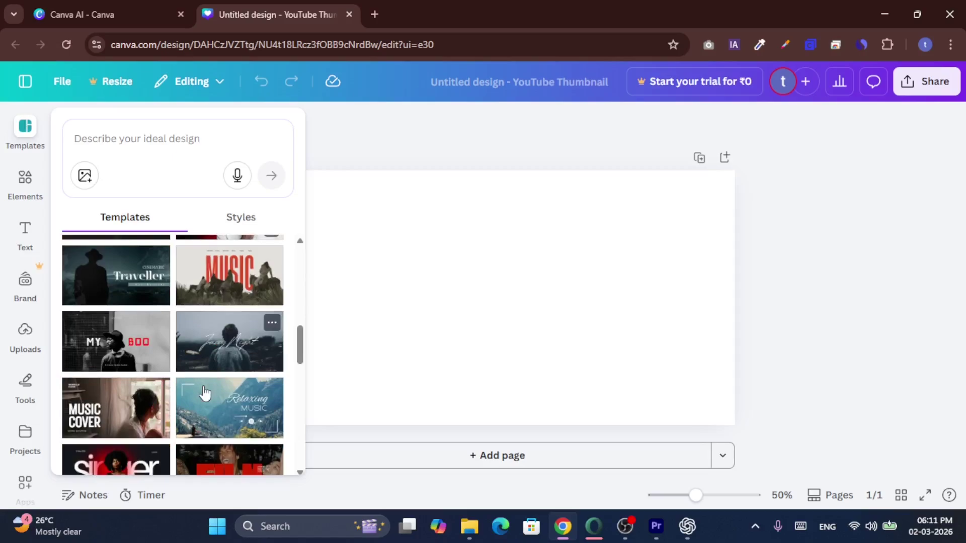
pyautogui.click(204, 393)
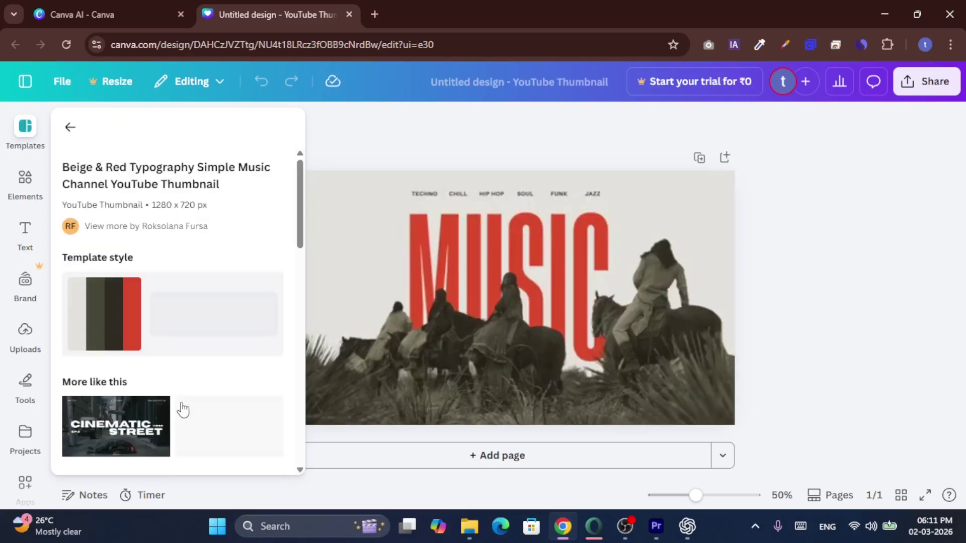
# Step: Return to the full template list and look through more YouTube thumbnail templates
pyautogui.click(71, 127)
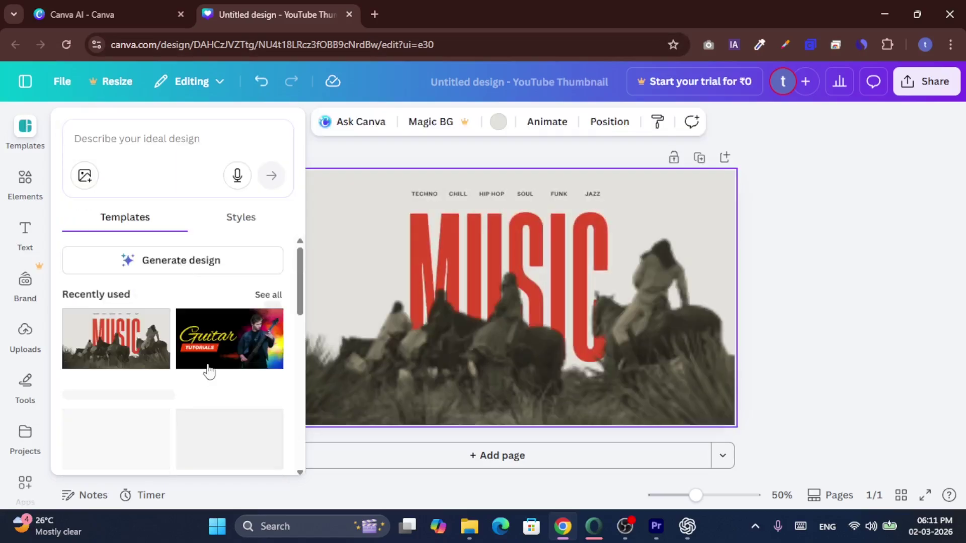
pyautogui.scroll(-2, 222, 362)
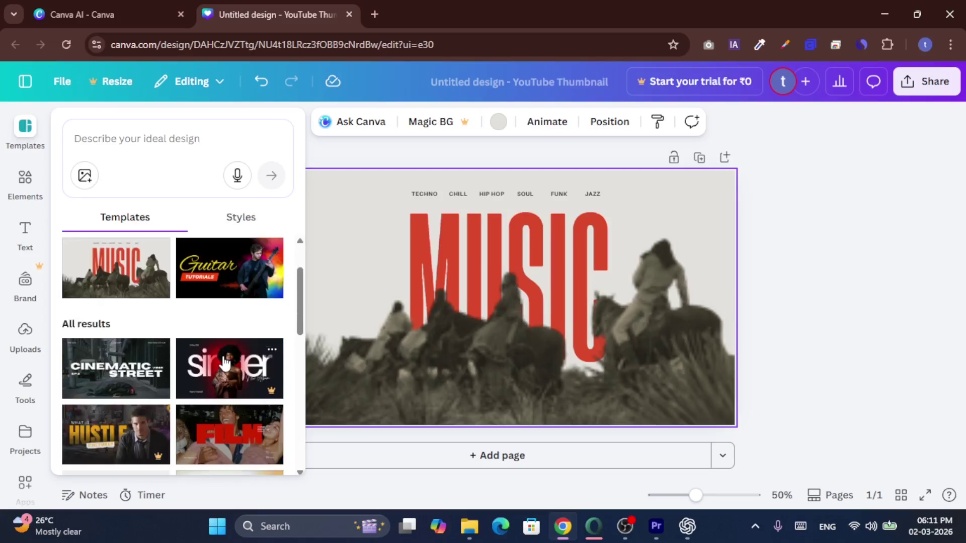
pyautogui.scroll(-4, 225, 363)
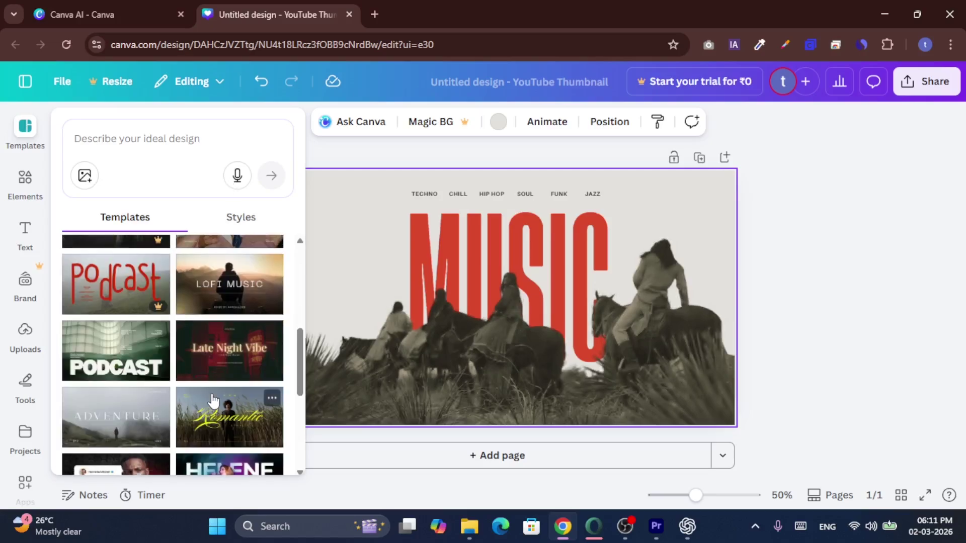
pyautogui.scroll(-8, 212, 400)
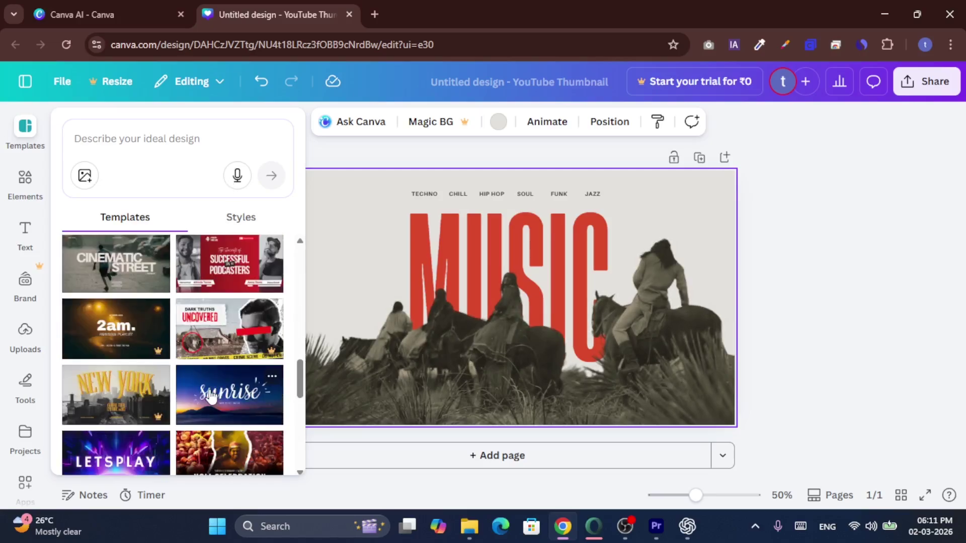
pyautogui.scroll(-3, 212, 400)
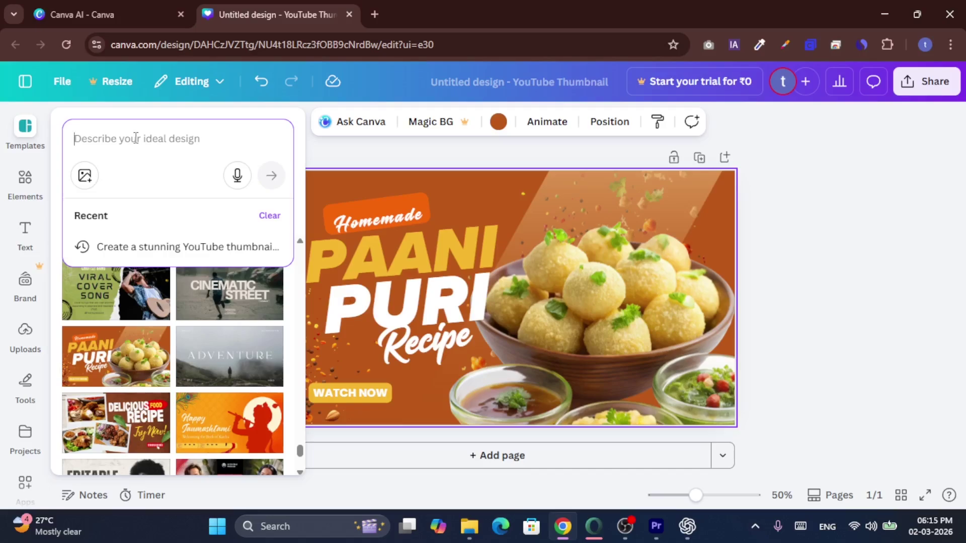
# Step: Search templates with the copied prompt for a dreamy pastel, ultra-realistic 4K thumbnail and apply the Red Modern How To Youtube Thumbnail result
pyautogui.hotkey('ctrl', 'v')
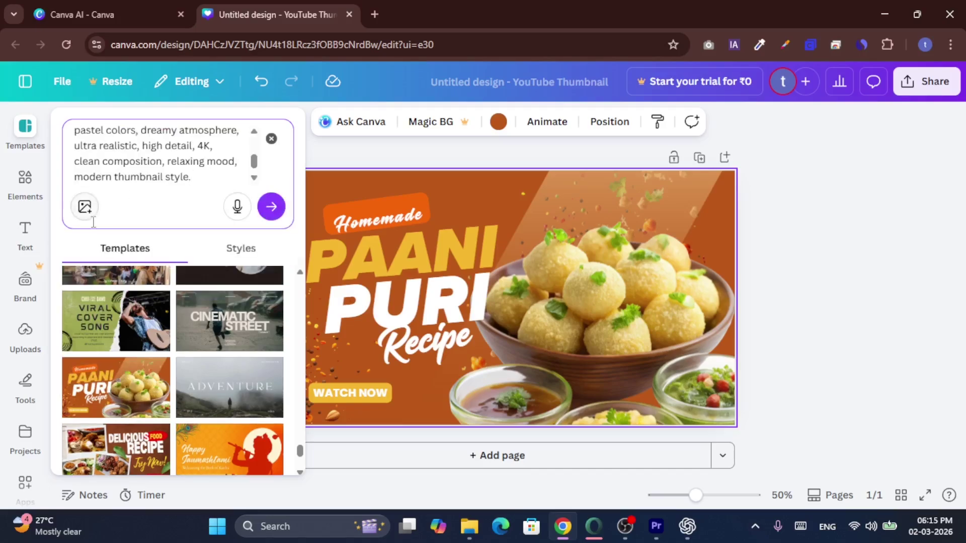
pyautogui.click(280, 214)
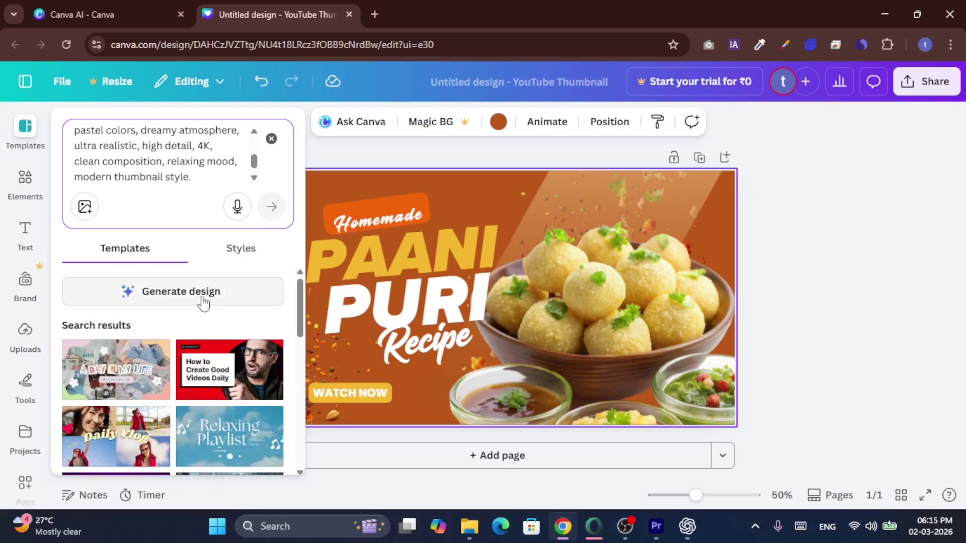
pyautogui.click(211, 367)
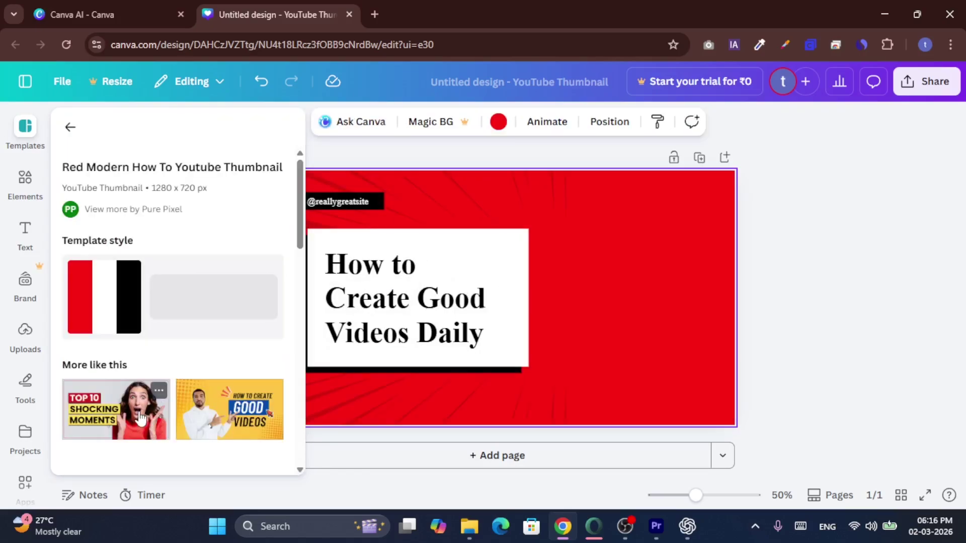
# Step: Replace the design with the similar "Top 10 Shocking Moments" template and close the template list
pyautogui.click(140, 418)
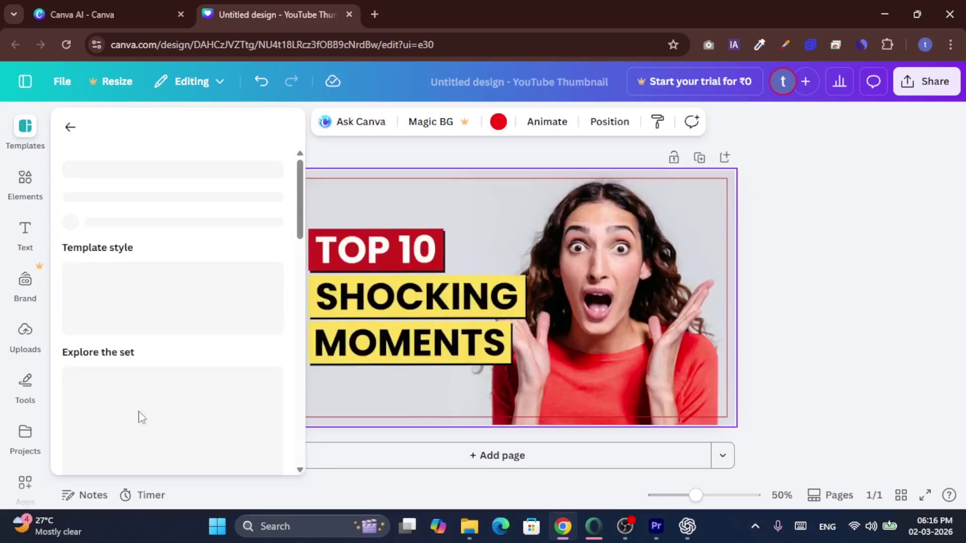
pyautogui.click(852, 348)
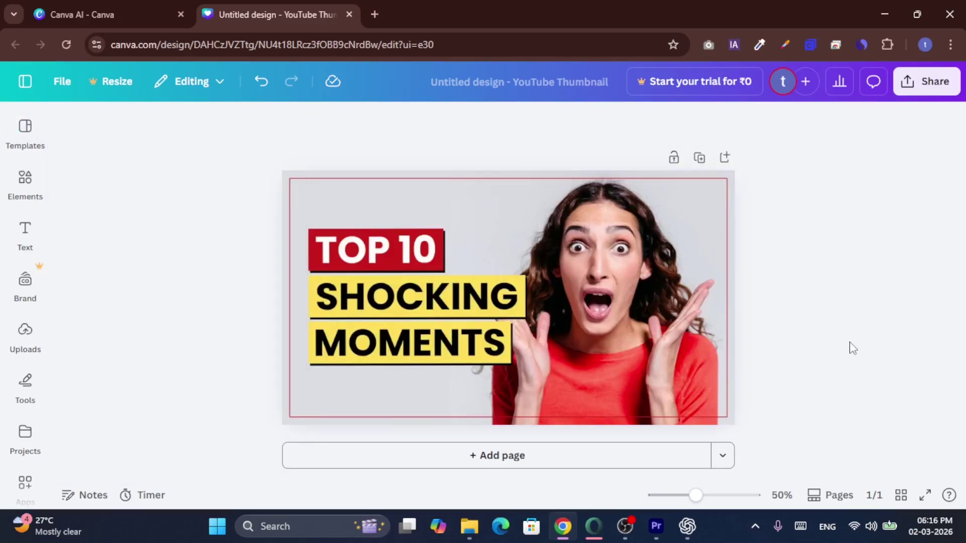
# Step: Switch to Adobe Express and apply "The Best Gaming Tips" template to the blank YouTube thumbnail
pyautogui.click(287, 221)
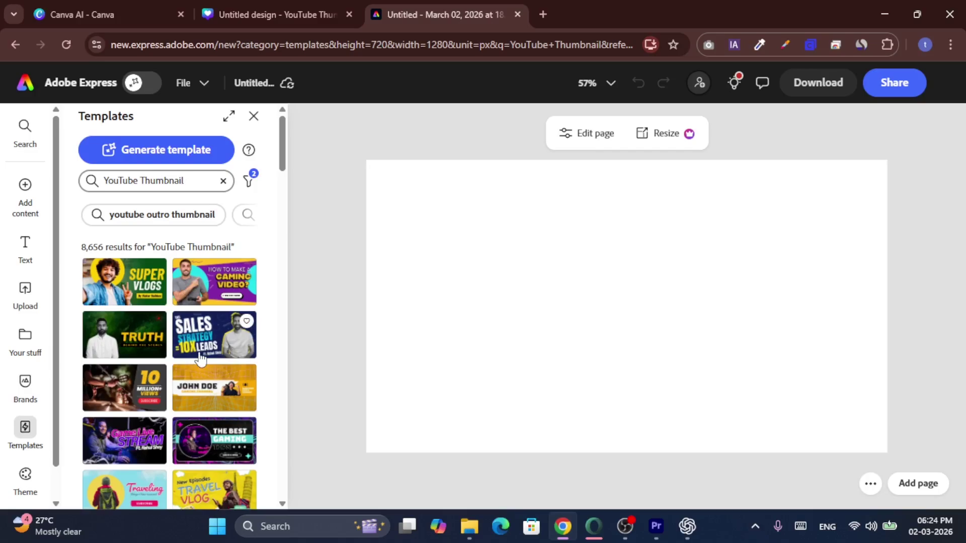
pyautogui.scroll(-2, 200, 358)
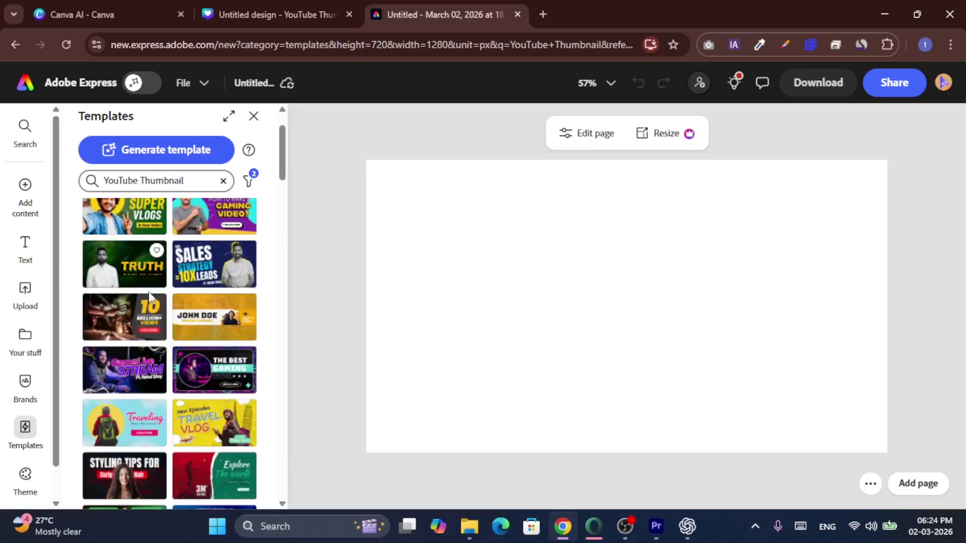
pyautogui.click(220, 372)
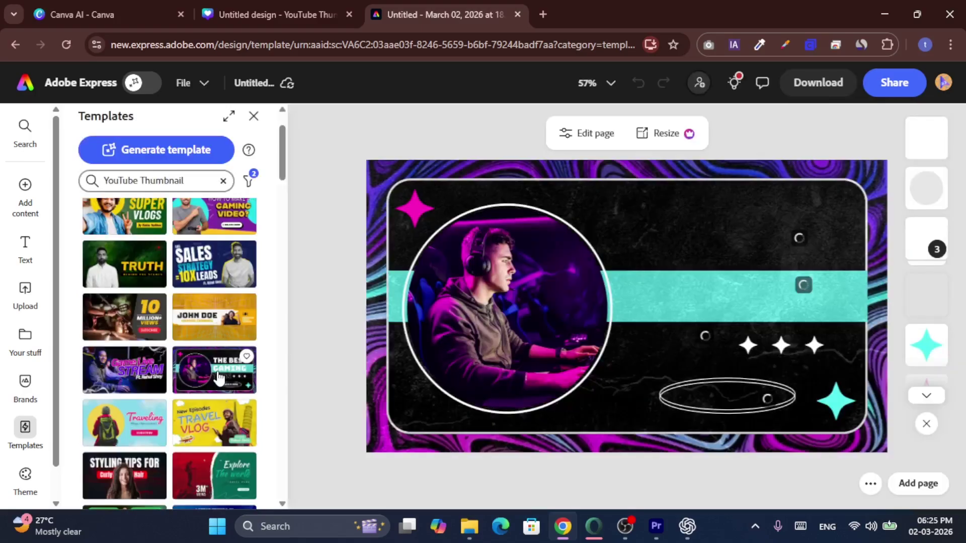
# Step: Replace the gaming thumbnail with the "Marketing Channel" template and look through further YouTube thumbnail templates
pyautogui.scroll(2, 211, 329)
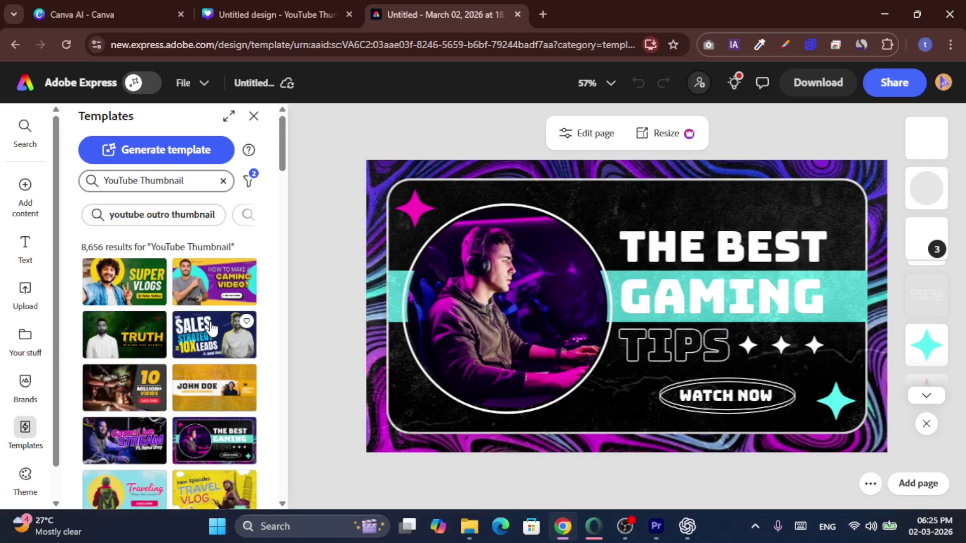
pyautogui.scroll(-1, 212, 330)
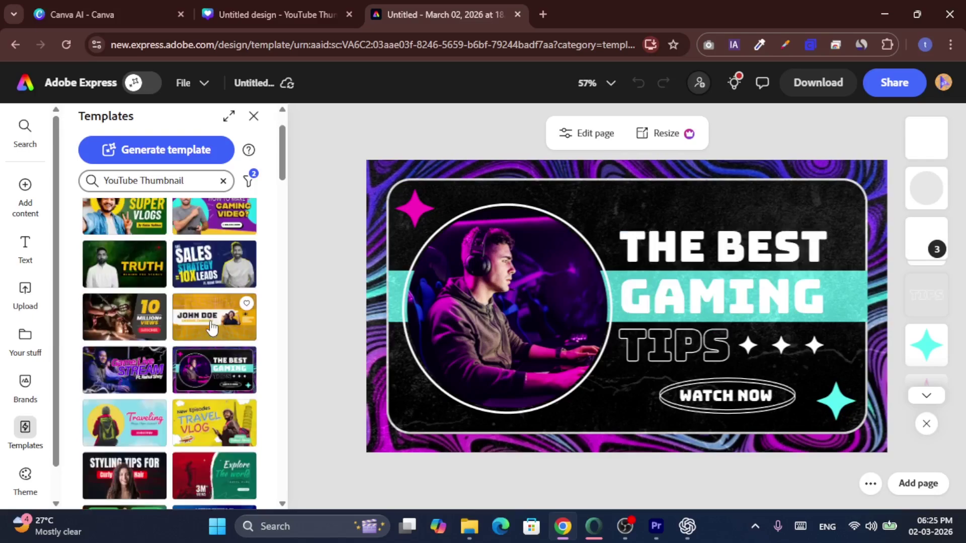
pyautogui.scroll(-5, 211, 327)
pyautogui.click(211, 327)
pyautogui.scroll(-3, 151, 382)
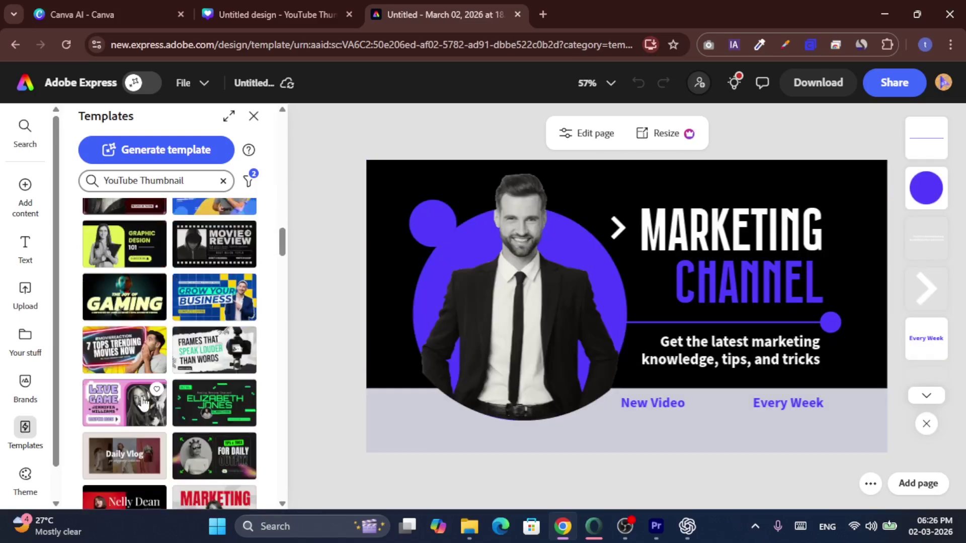
pyautogui.scroll(-5, 143, 402)
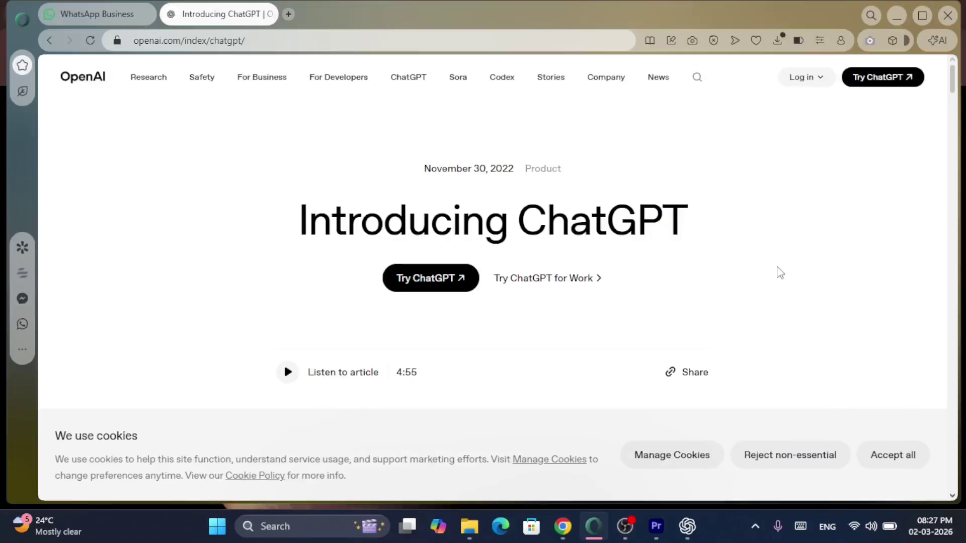
# Step: Read through OpenAI's "Introducing ChatGPT" article, including its sample conversation about broken code
pyautogui.scroll(-4, 779, 272)
pyautogui.scroll(-9, 779, 271)
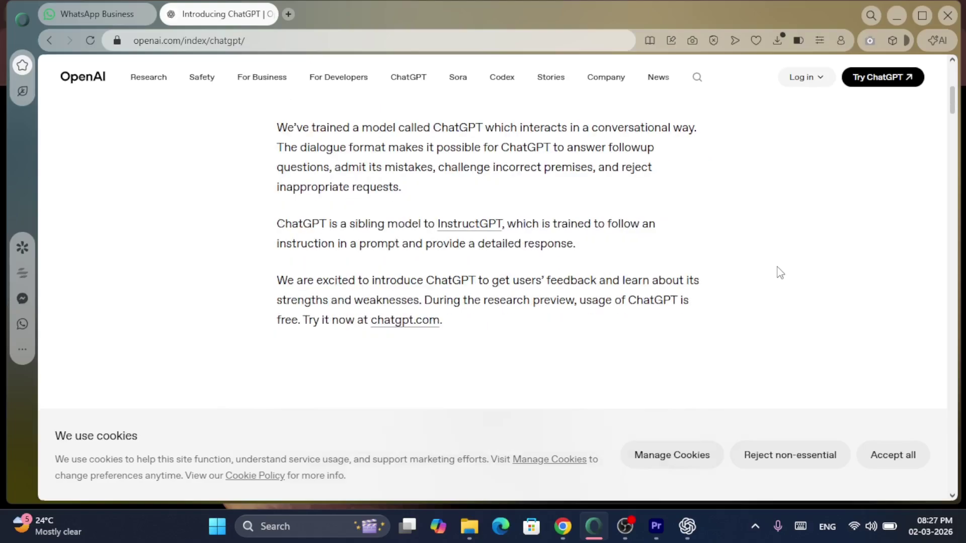
pyautogui.scroll(-10, 779, 273)
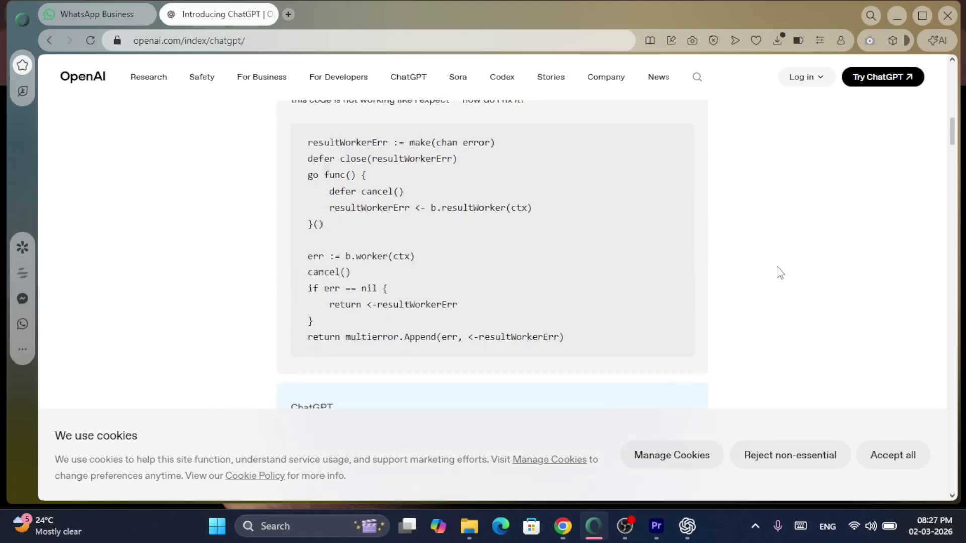
# Step: Read on through the ChatGPT article's sample answer, training methods diagram, Limitations and Iterative deployment sections
pyautogui.scroll(-13, 779, 272)
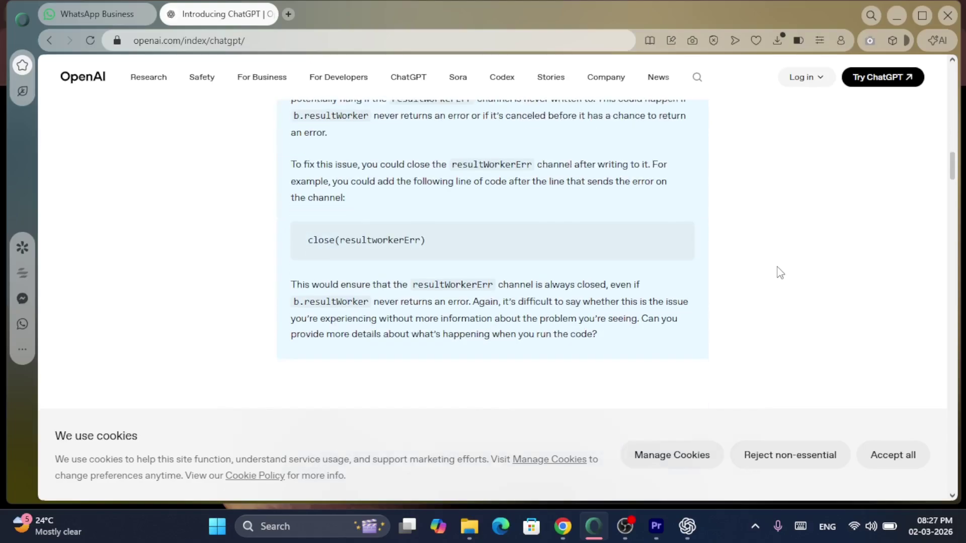
pyautogui.scroll(-10, 779, 272)
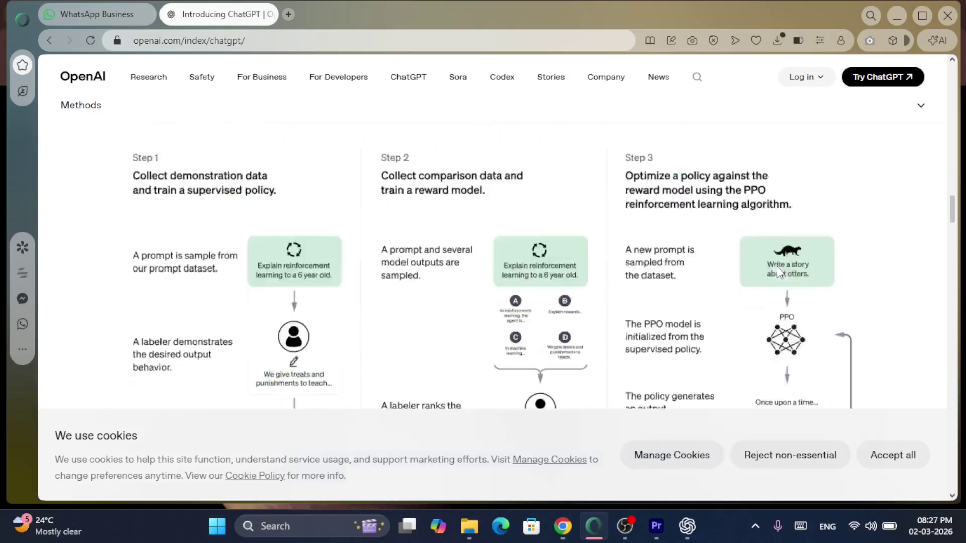
pyautogui.scroll(-10, 779, 273)
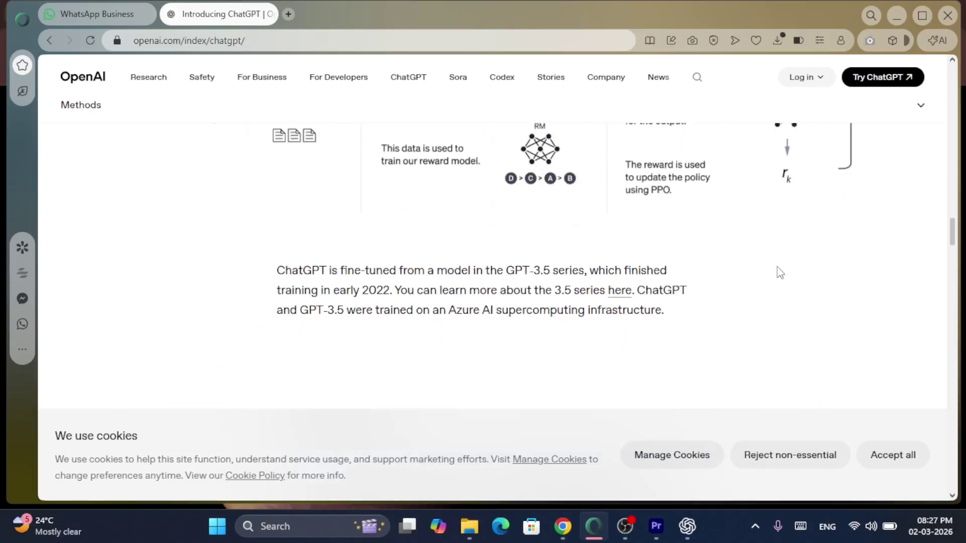
pyautogui.scroll(-12, 779, 272)
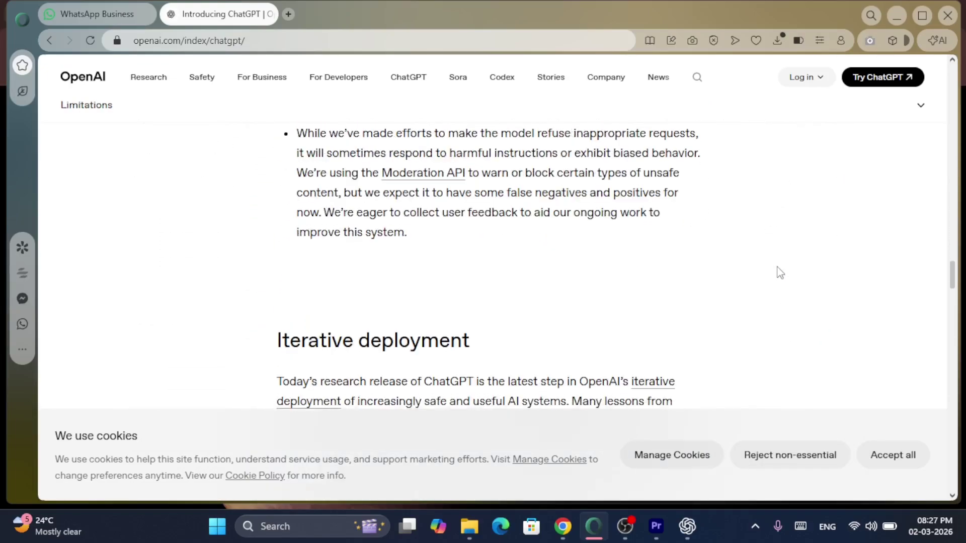
pyautogui.scroll(-12, 779, 272)
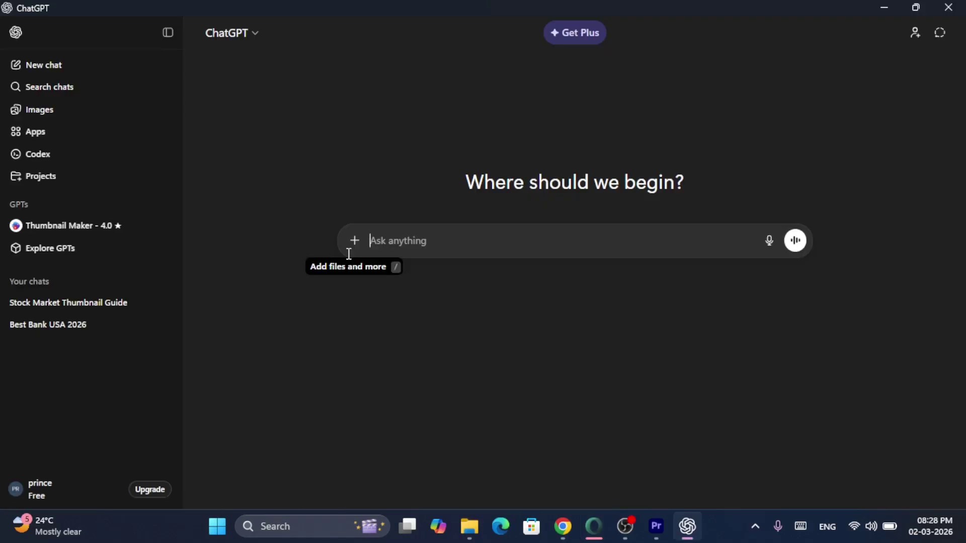
# Step: Switch to the ChatGPT app, open the "Thumbnail Maker - 4.0" GPT and paste the prepared prompt into its message box
pyautogui.click(92, 228)
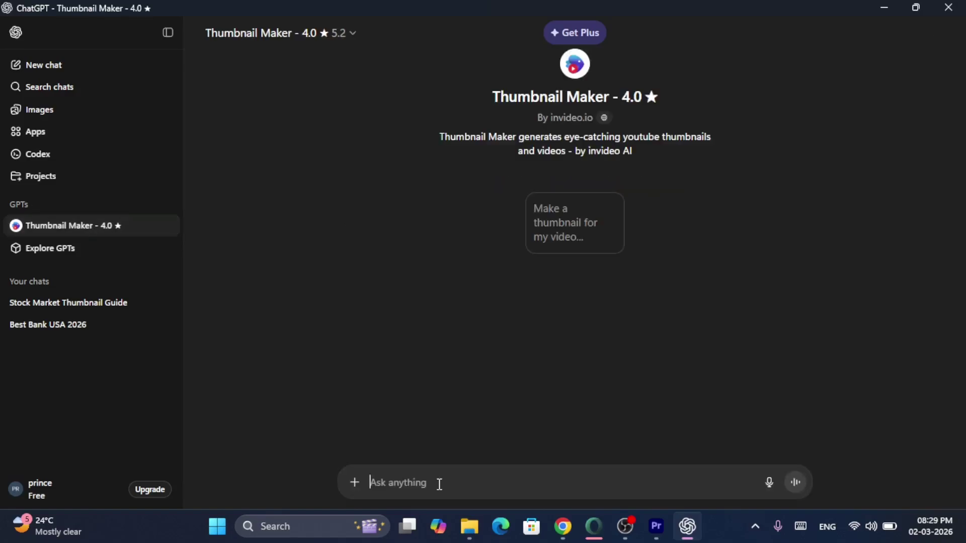
pyautogui.rightClick(437, 483)
pyautogui.click(461, 446)
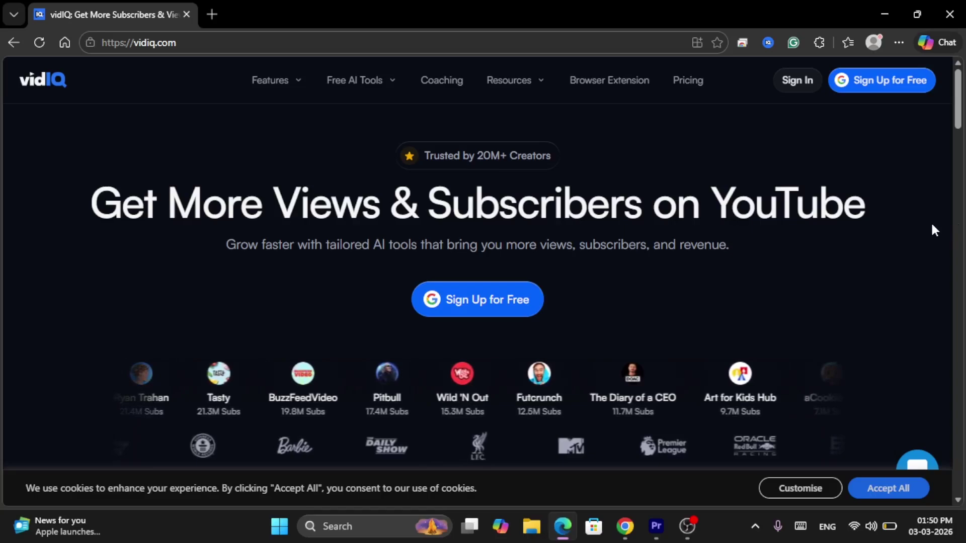
# Step: Switch to the vidIQ website and look over its home page down to the "One App for Everything YouTube" section
pyautogui.scroll(-1, 932, 225)
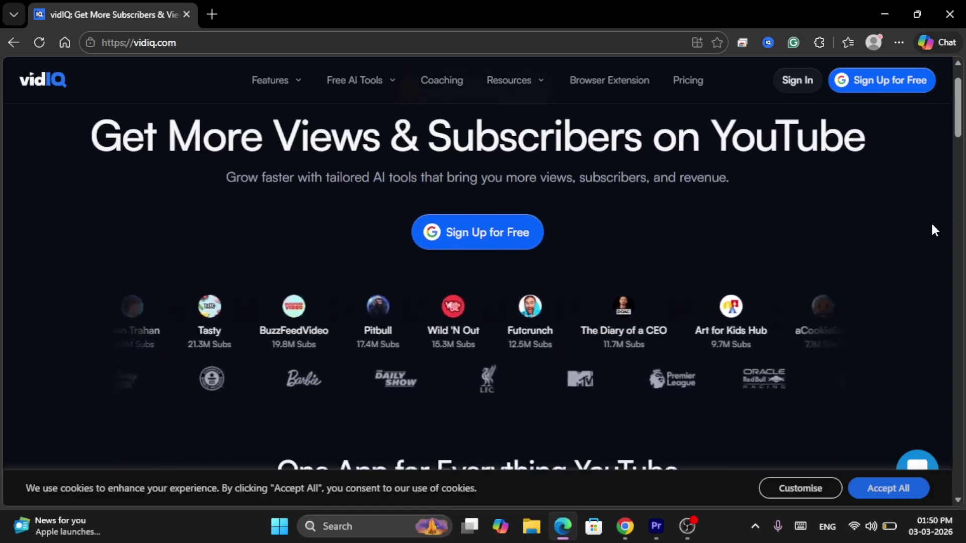
pyautogui.scroll(-5, 933, 230)
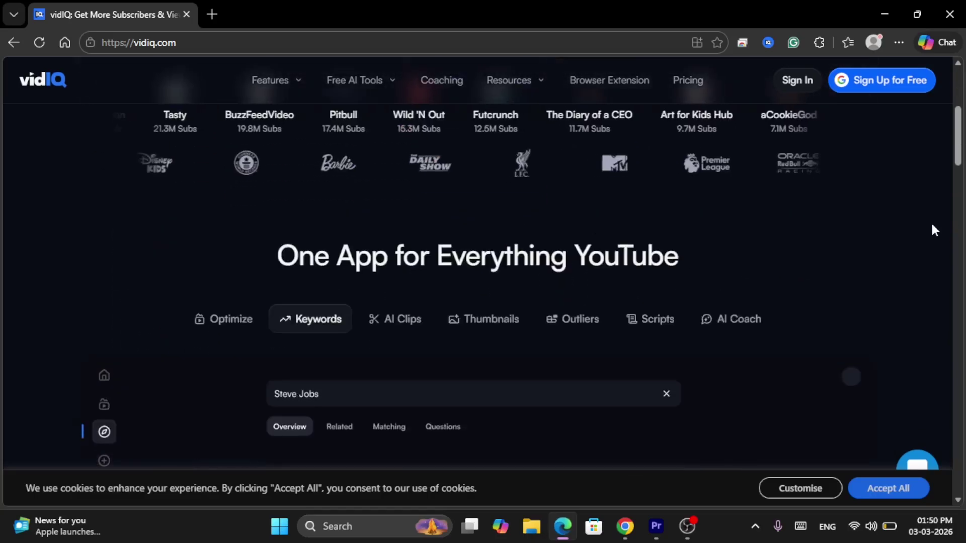
pyautogui.scroll(-3, 933, 231)
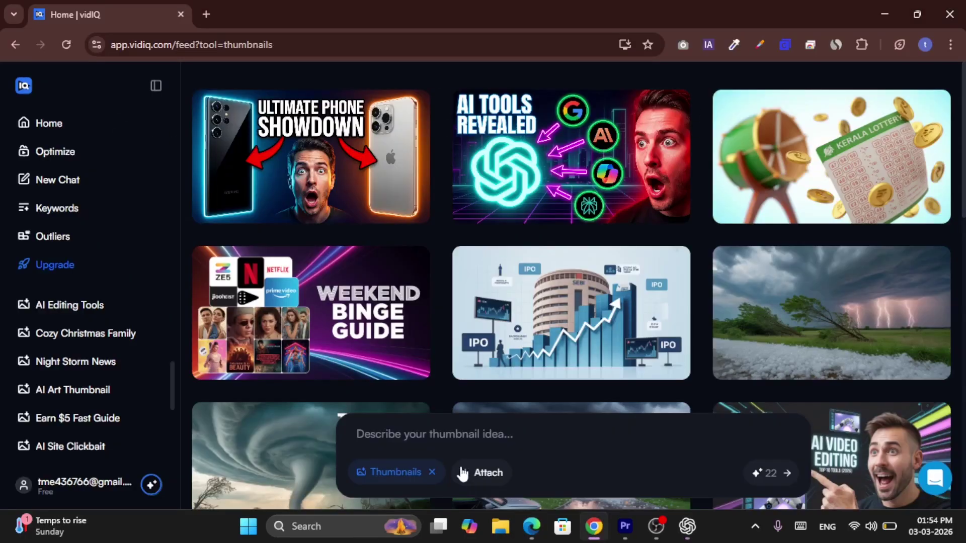
# Step: Generate a vidIQ thumbnail from the pasted stock trading prompt with the bold text "BIG BREAKOUT!", dismissing the low-battery notices
pyautogui.rightClick(445, 433)
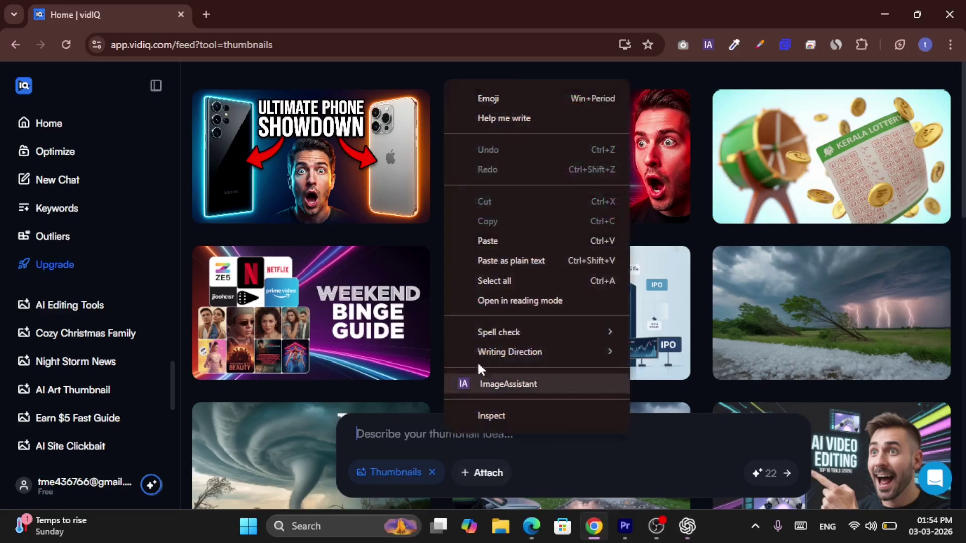
pyautogui.click(511, 239)
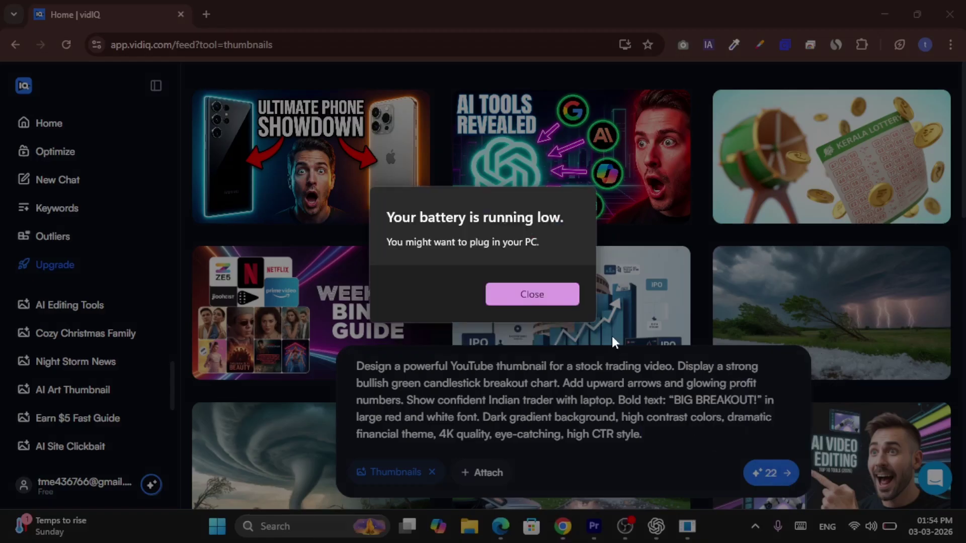
pyautogui.click(541, 297)
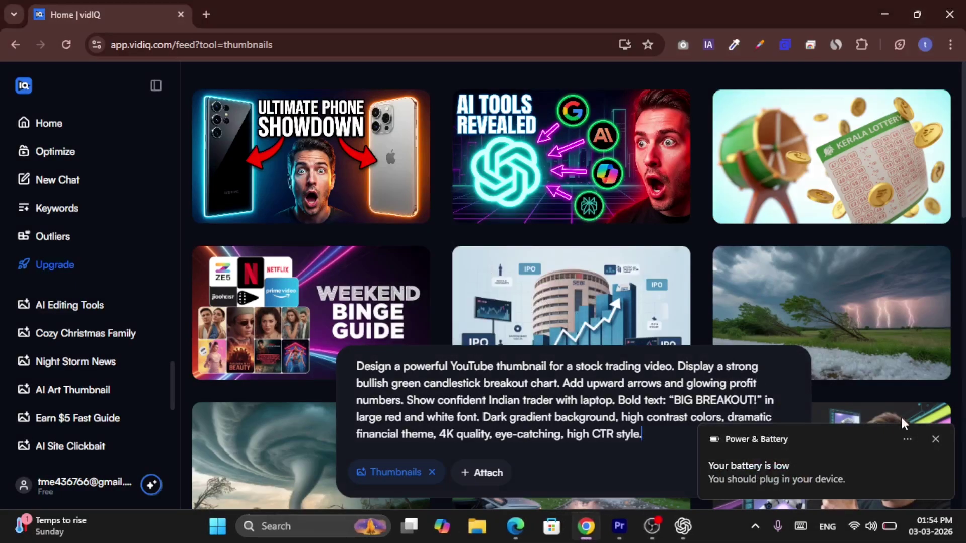
pyautogui.click(944, 439)
pyautogui.click(771, 477)
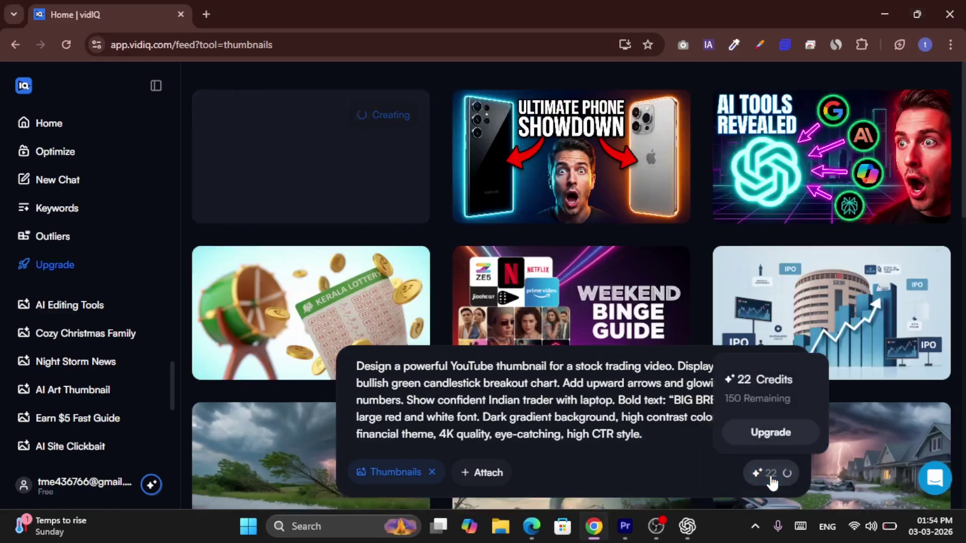
# Step: View the generated "BIG BREAKOUT!" thumbnail in the editor, close it and browse the other thumbnails in the feed
pyautogui.click(345, 168)
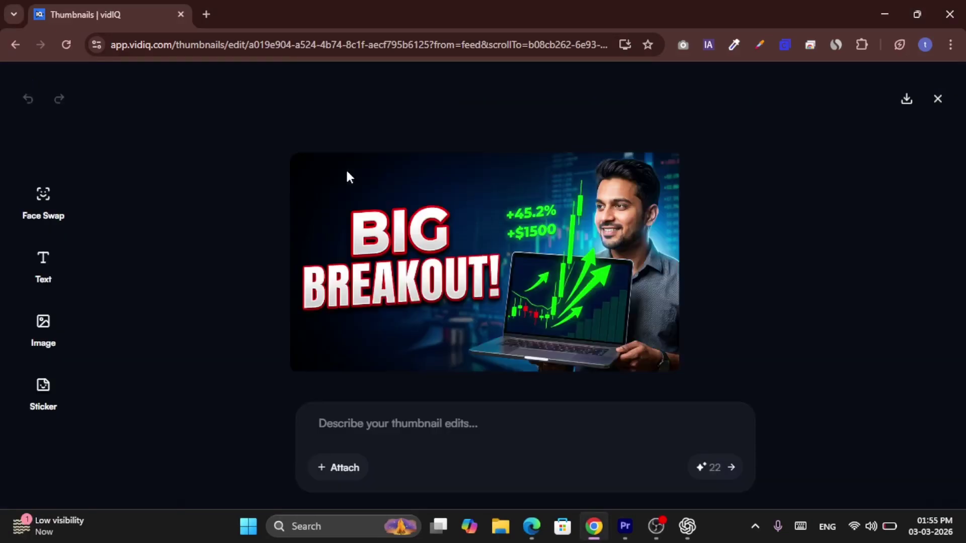
pyautogui.click(938, 99)
pyautogui.scroll(-2, 899, 214)
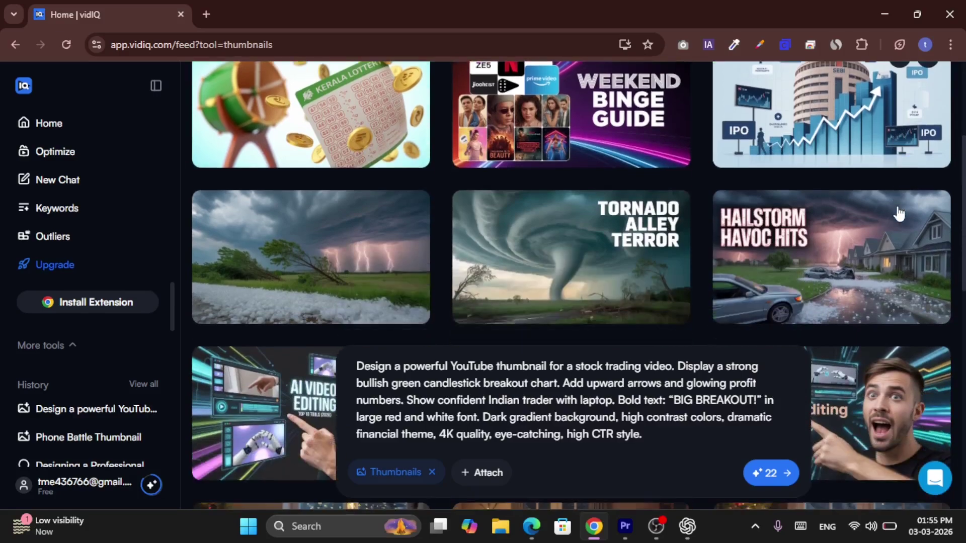
pyautogui.scroll(-4, 899, 214)
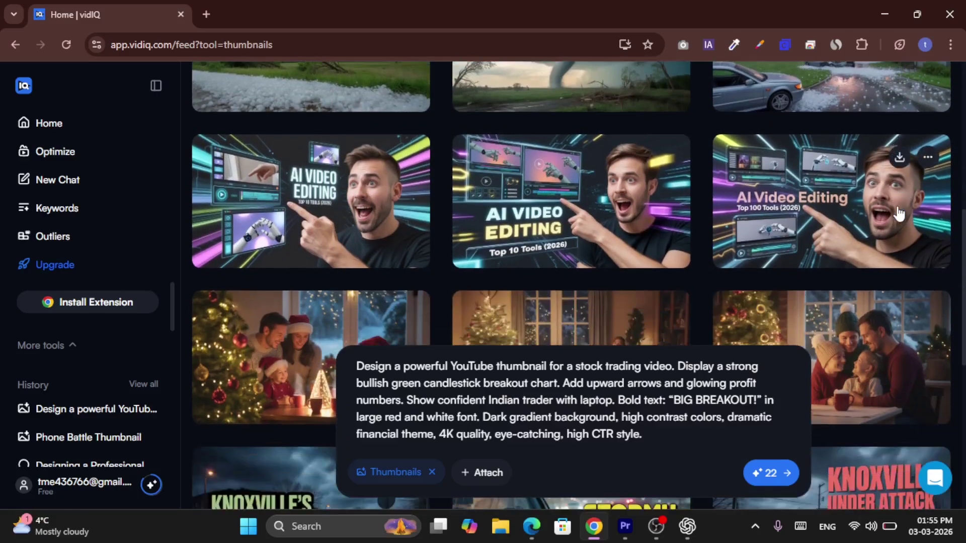
pyautogui.scroll(-5, 899, 214)
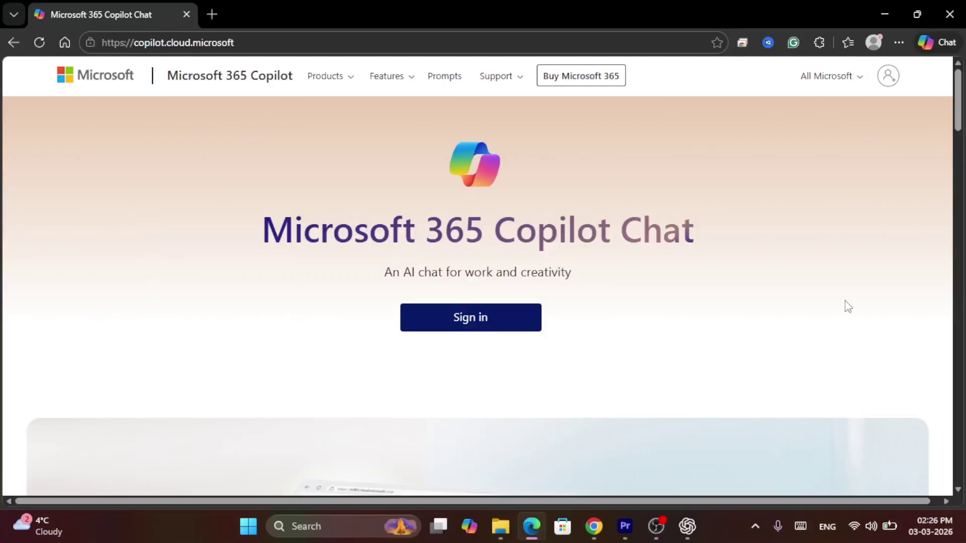
# Step: Look over the Microsoft 365 Copilot Chat page, switch to Microsoft Copilot and submit the "STOCK MARKET CRASH!" YouTube thumbnail prompt
pyautogui.scroll(-1, 848, 307)
pyautogui.scroll(-3, 848, 306)
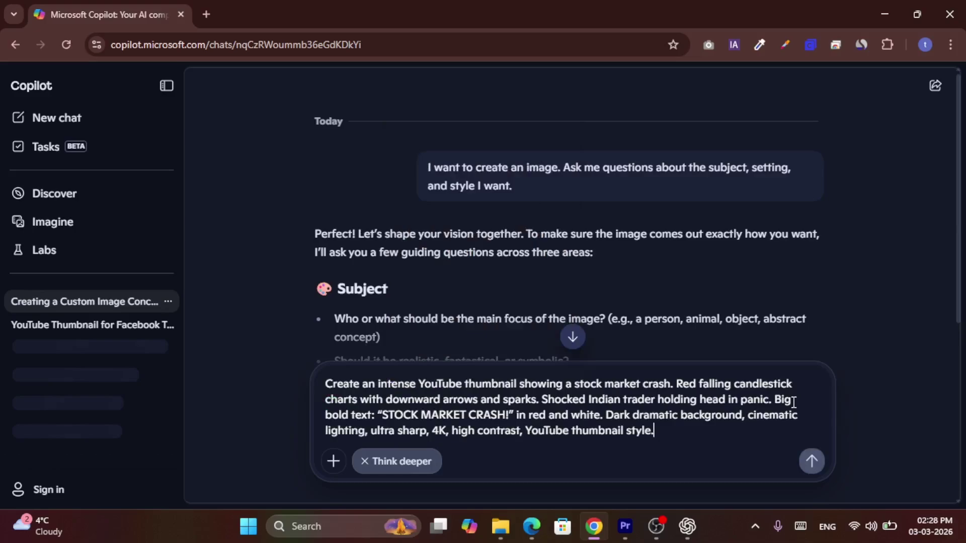
pyautogui.click(811, 461)
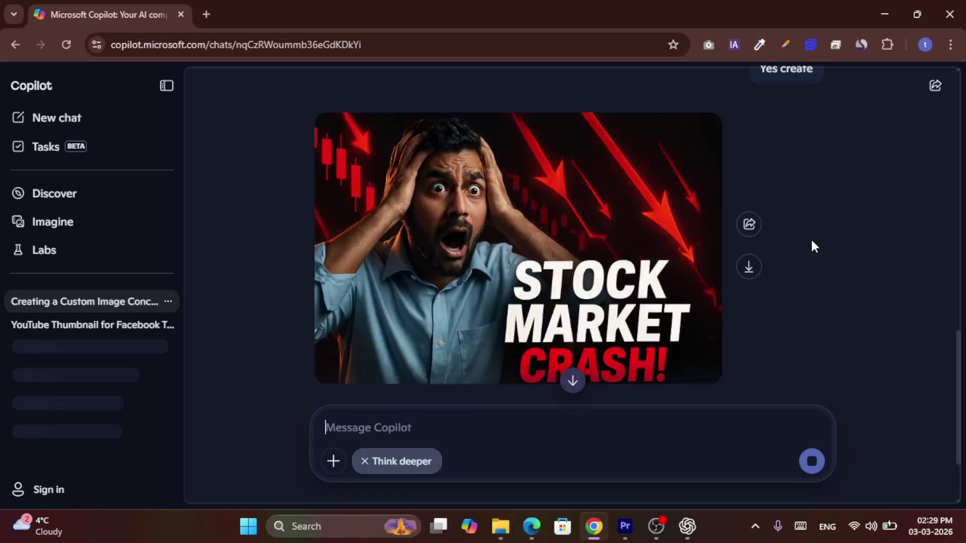
# Step: View the generated "STOCK MARKET CRASH!" image enlarged, close it and review the Copilot conversation from its start
pyautogui.click(571, 383)
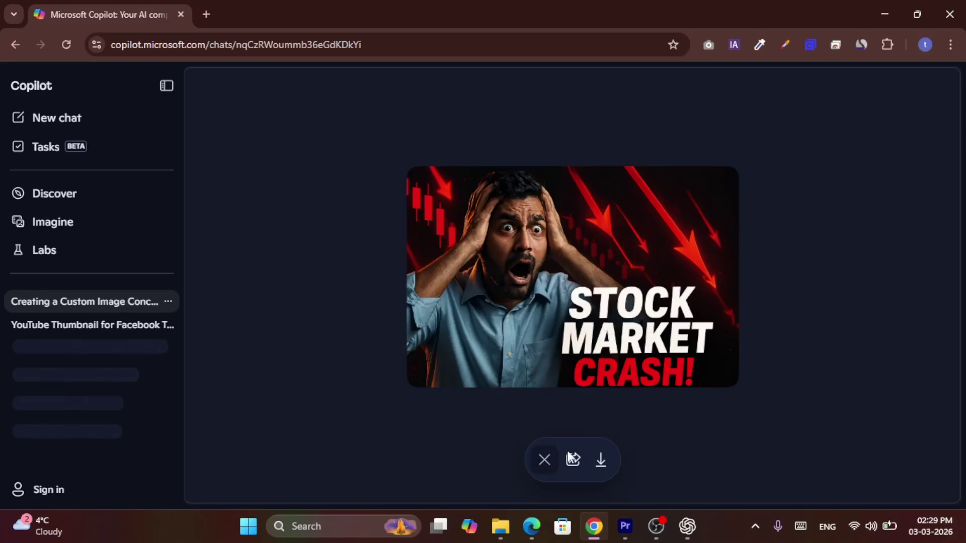
pyautogui.click(866, 346)
pyautogui.scroll(20, 876, 334)
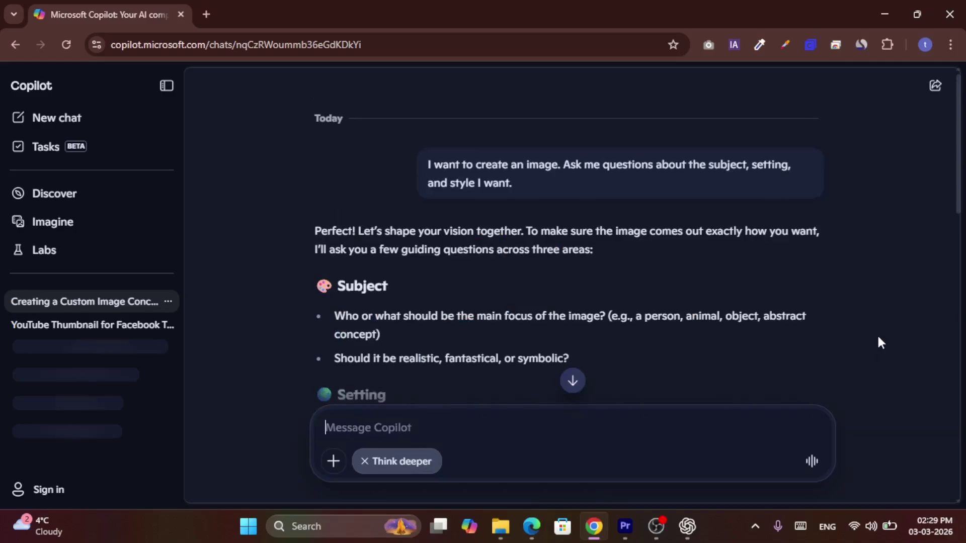
pyautogui.scroll(-10, 876, 334)
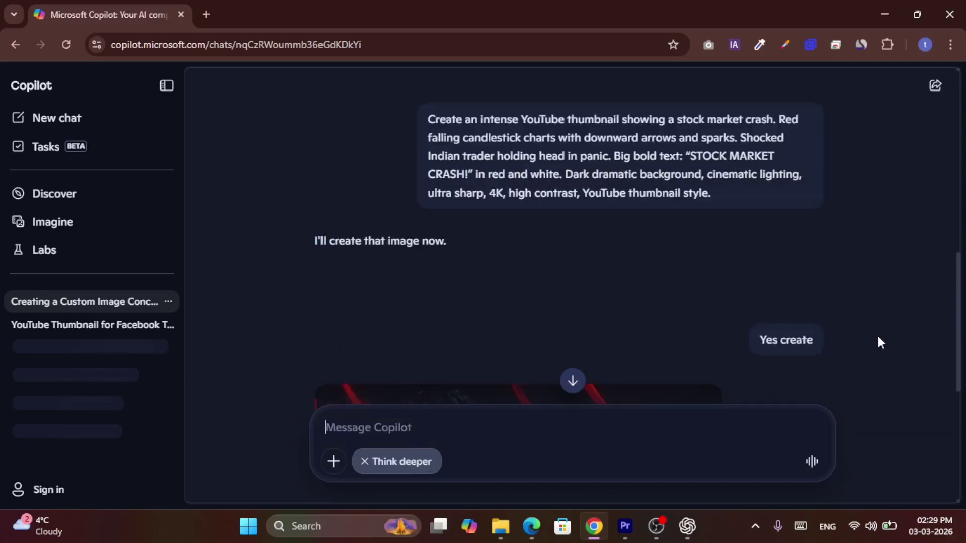
pyautogui.scroll(-6, 878, 340)
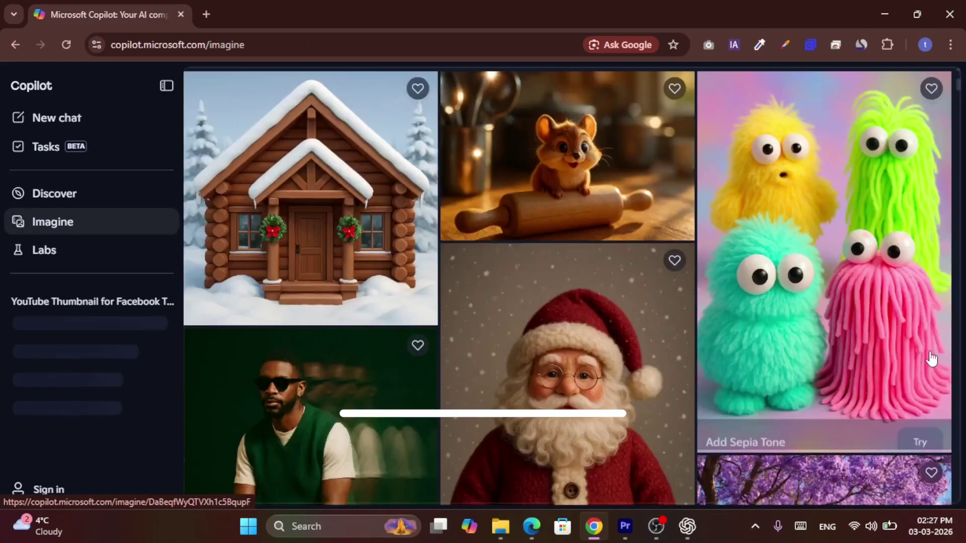
# Step: Browse the sample images in Copilot's Imagine gallery
pyautogui.scroll(-2, 928, 351)
pyautogui.scroll(-3, 930, 351)
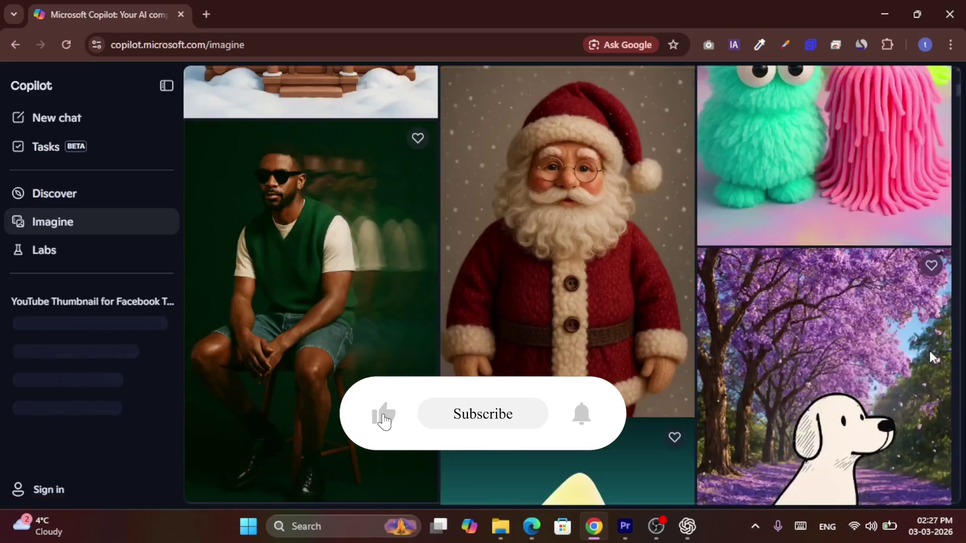
pyautogui.scroll(-3, 929, 352)
pyautogui.scroll(-5, 930, 356)
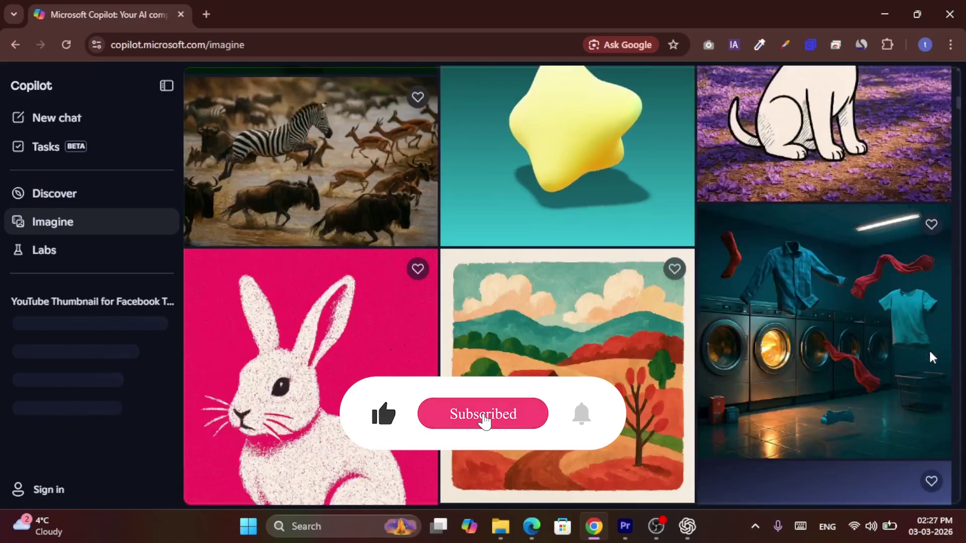
pyautogui.scroll(-4, 932, 356)
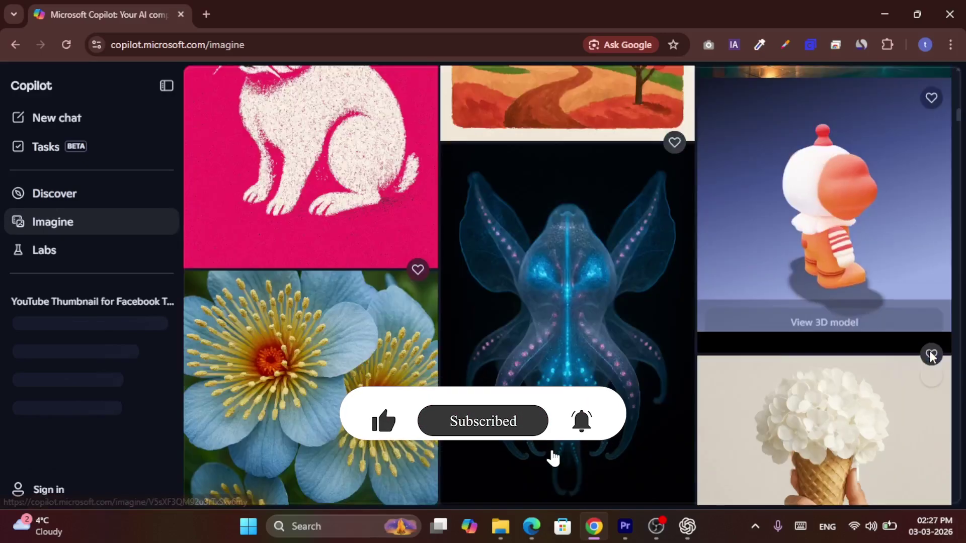